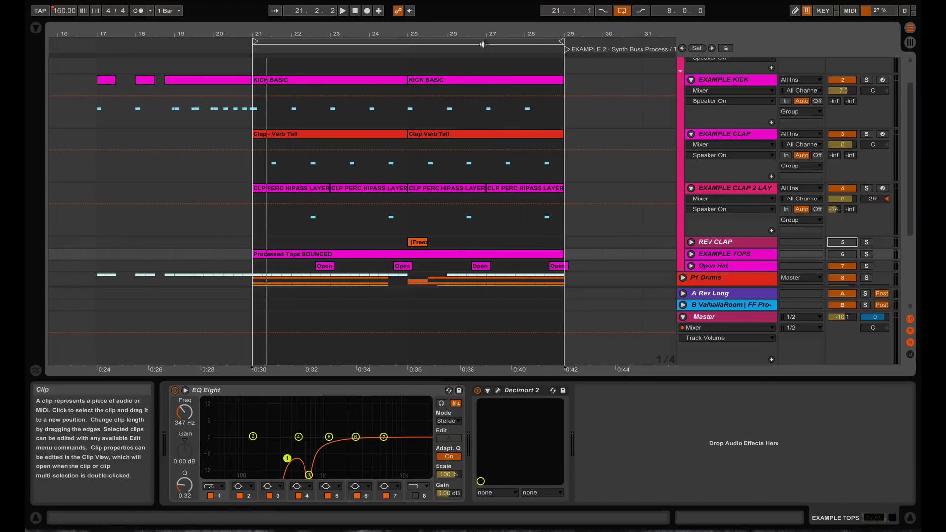
- Select the loop region from bar 21 to bar 29 and play it back
click(480, 39)
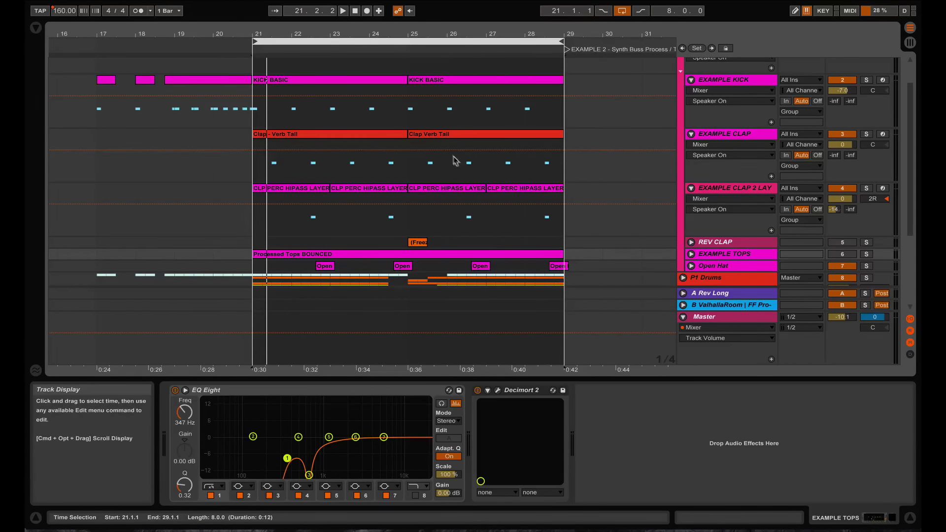
key(space)
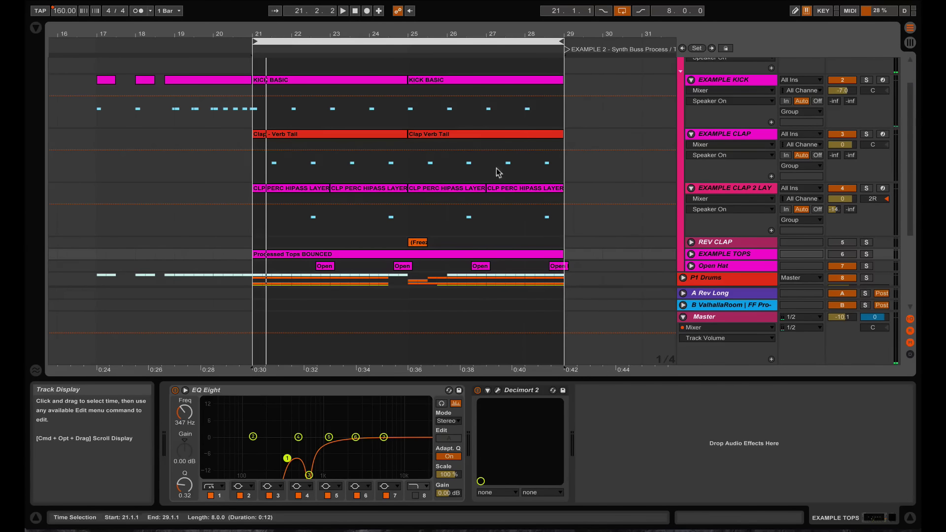
- Open the KICK BASIC clip at bar 21 for note editing and delete its last C3 note at the clip's fourth bar
click(400, 82)
double_click(399, 80)
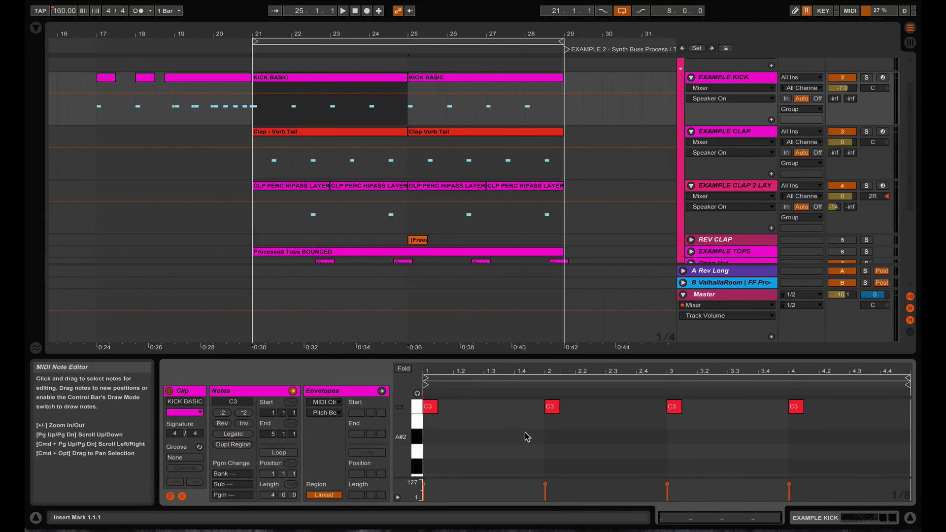
click(36, 519)
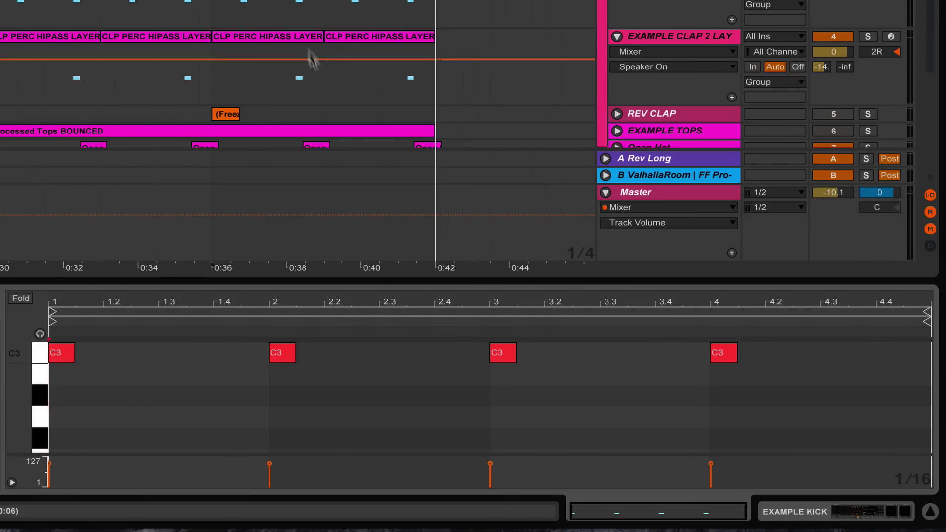
double_click(728, 352)
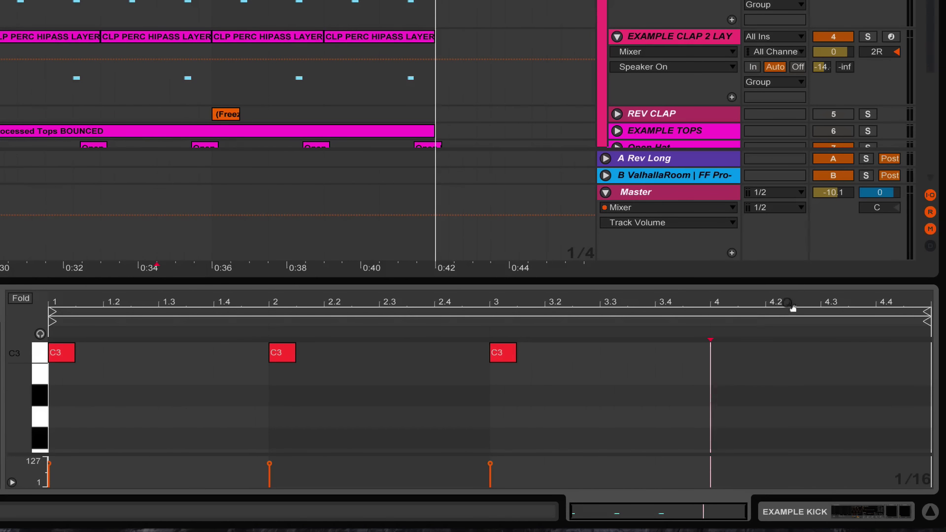
- Paste the fill of three short C3 notes into the kick clip just after position 4.3
drag(788, 305, 759, 370)
click(688, 354)
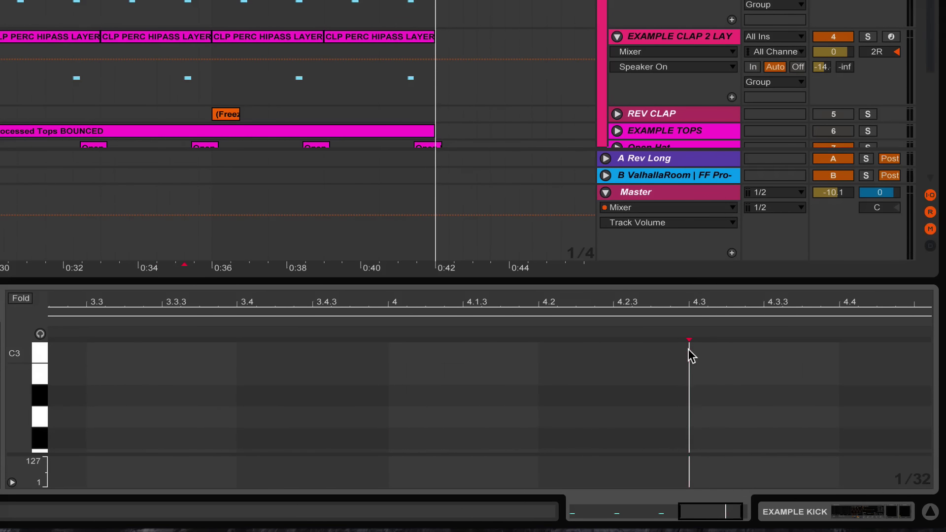
key(ctrl+v)
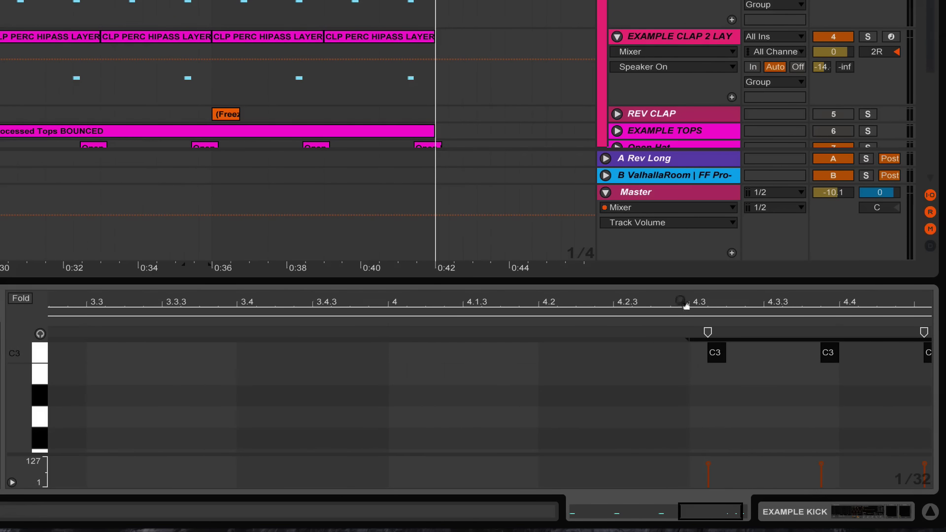
key(alt+Left)
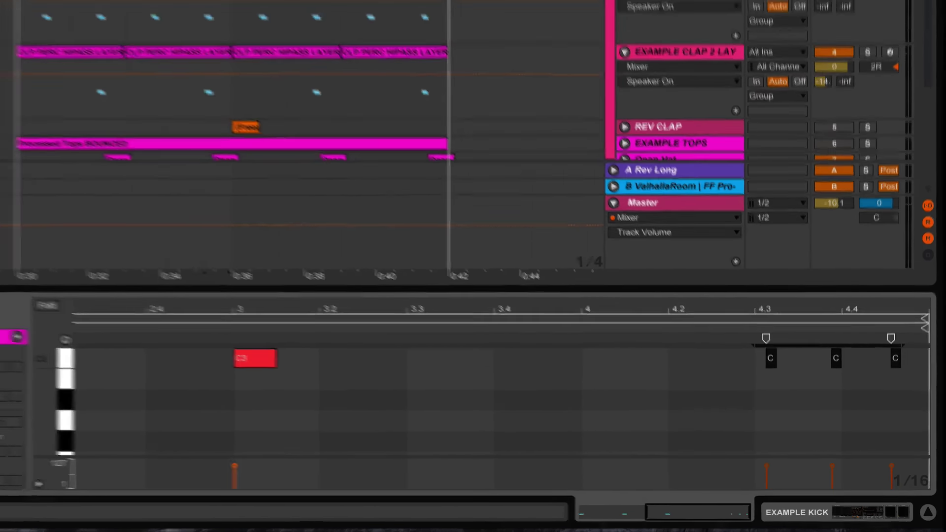
- Trim the start of the second KICK BASIC clip to bar 26, leaving bar 25 without a kick
click(213, 0)
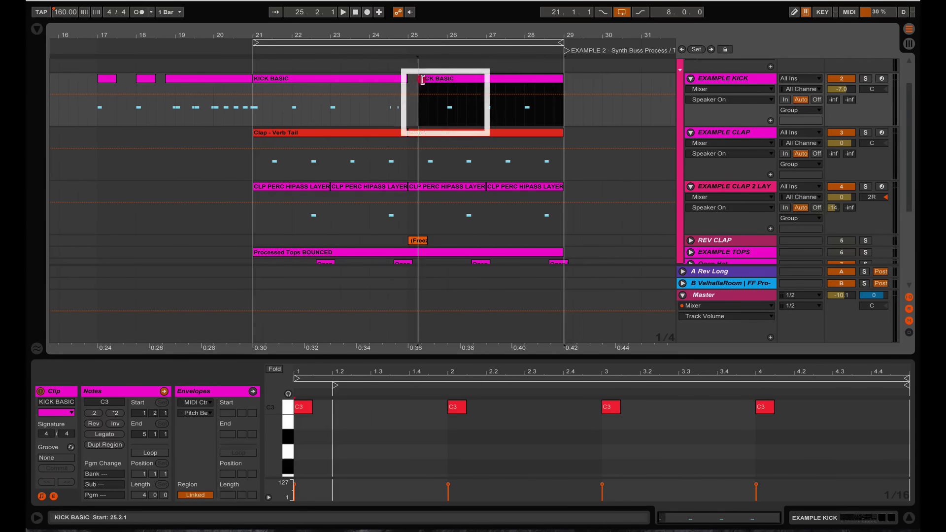
drag(417, 80, 445, 82)
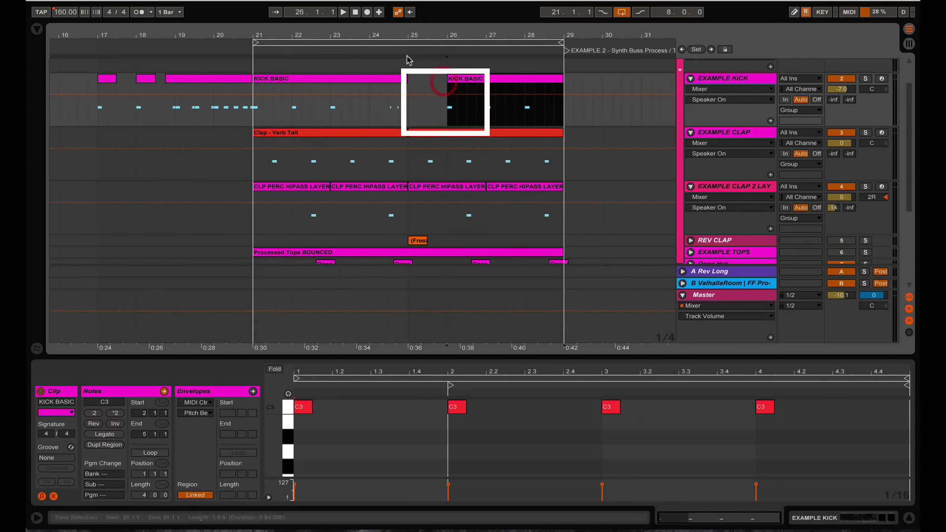
drag(405, 38, 405, 30)
click(345, 78)
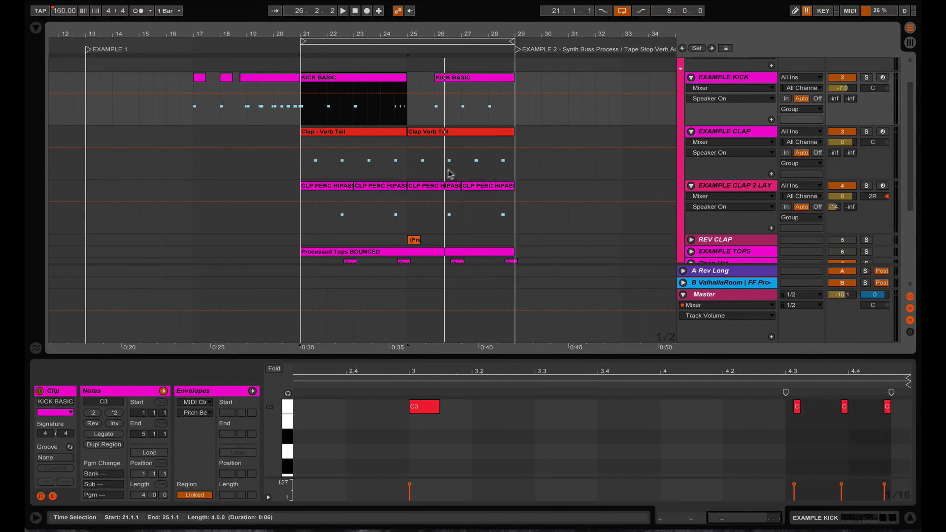
- Shorten the first Clap - Verb Tail clip and the second CLP PERC HIPASS LAYER clip so both end at 24.3.1
click(404, 132)
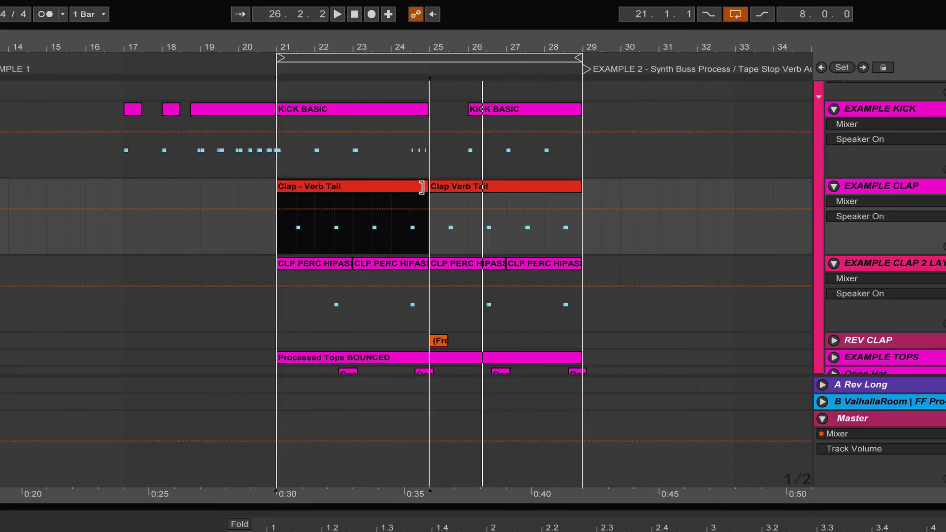
drag(404, 132, 395, 132)
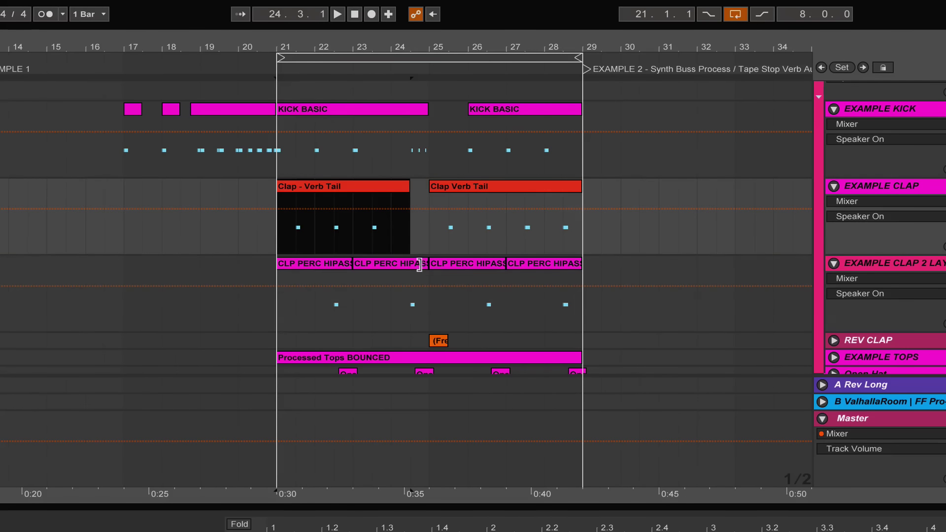
drag(428, 263, 408, 261)
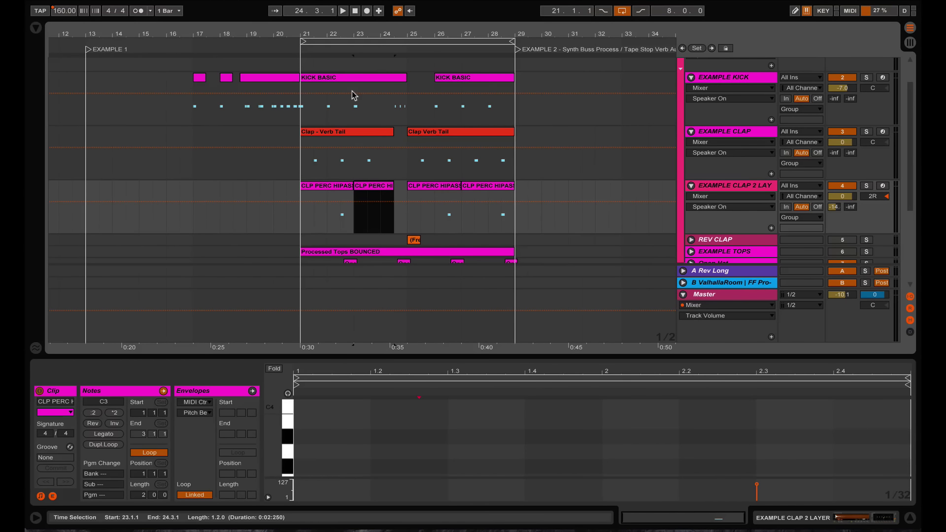
- Play the arrangement from bar 23 through the kick fill and the gap, and stop playback
click(352, 106)
key(space)
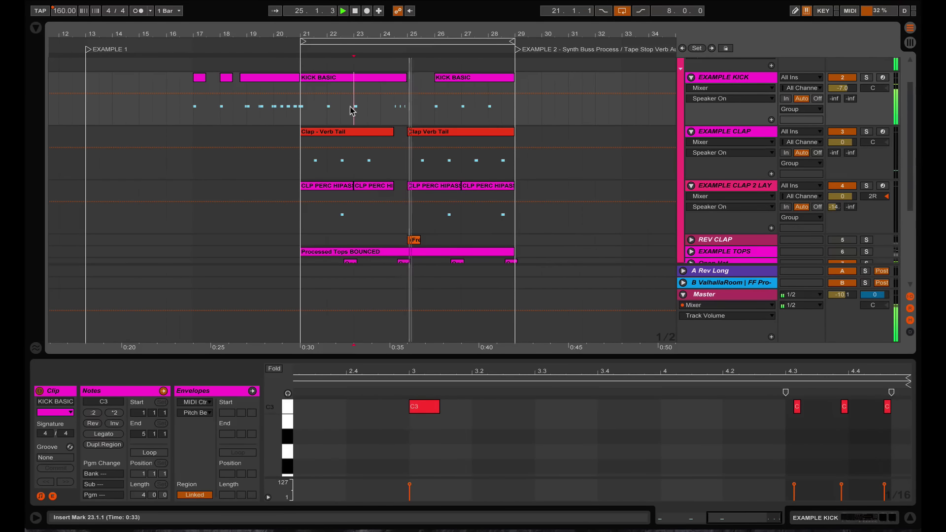
key(space)
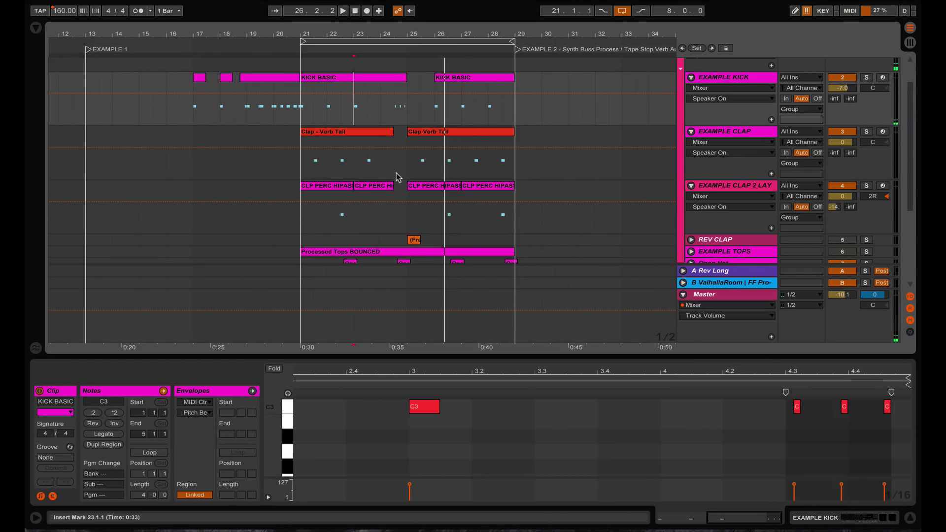
- Solo the EXAMPLE CLAP track, play it back, and add the EXAMPLE CLAP 2 LAYER track to the solo
click(376, 129)
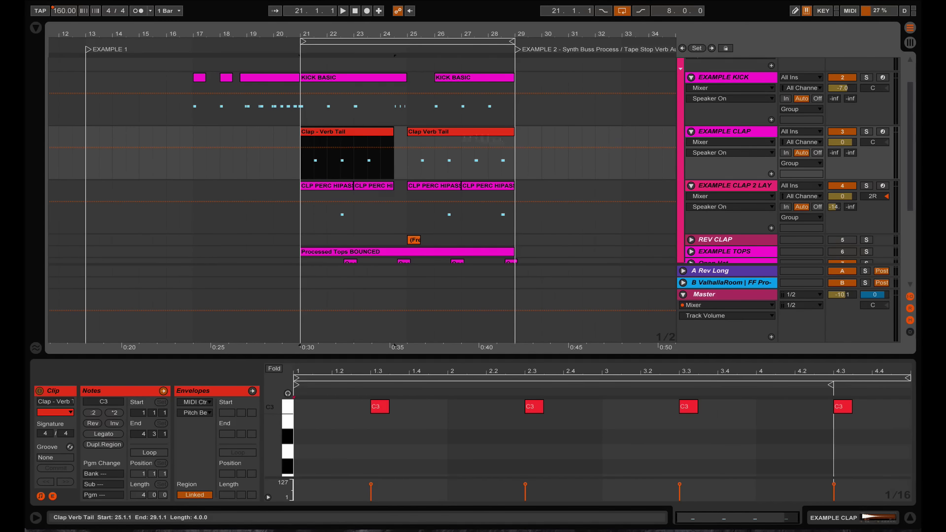
click(866, 131)
key(space)
scroll(846, 143, up, 2)
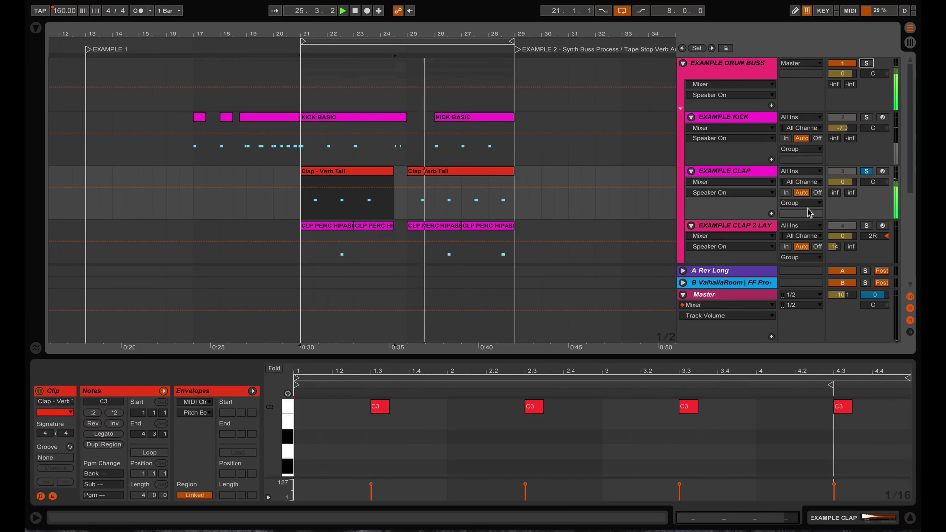
click(866, 227)
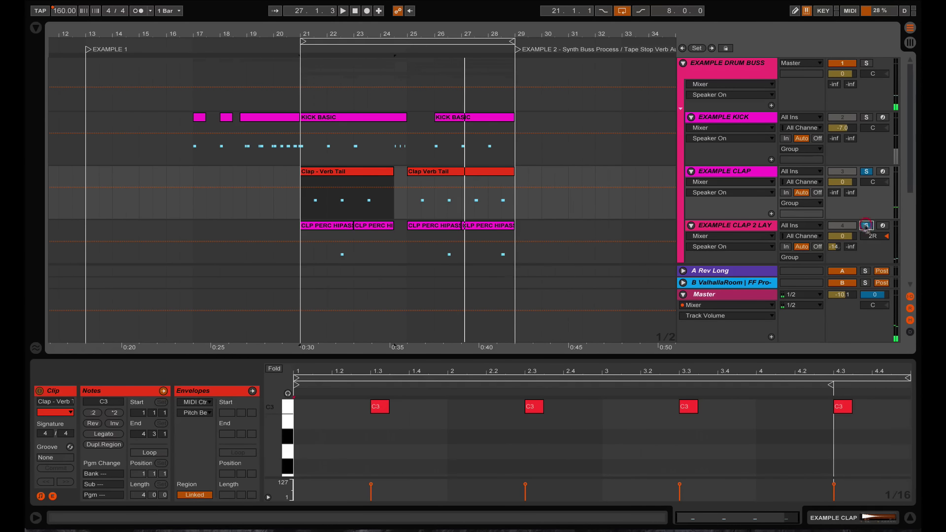
- Audition EXAMPLE CLAP 2 LAYER on its own and show the track's devices
click(763, 227)
scroll(518, 204, down, 2)
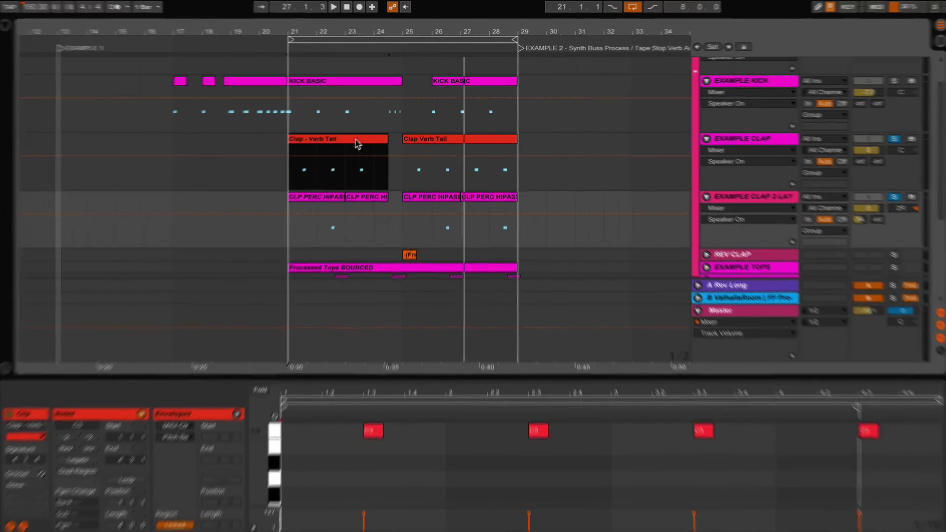
click(366, 138)
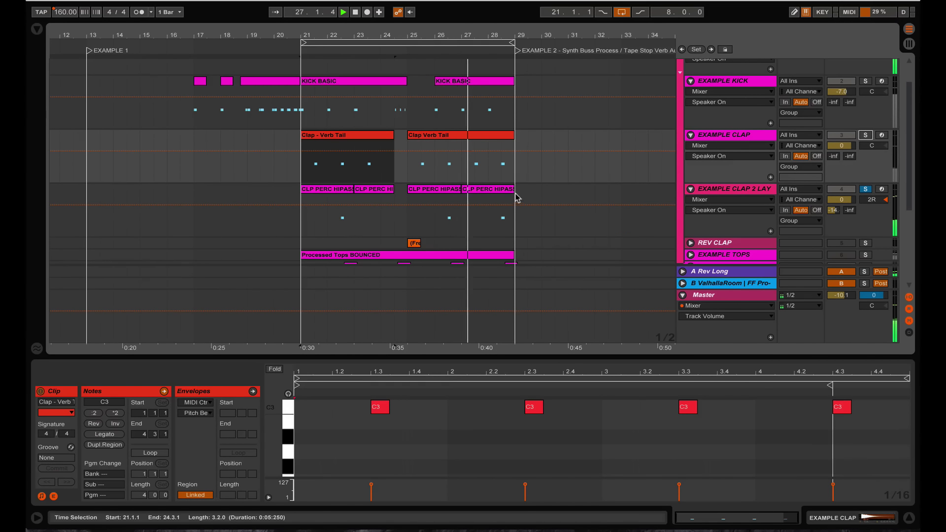
click(729, 190)
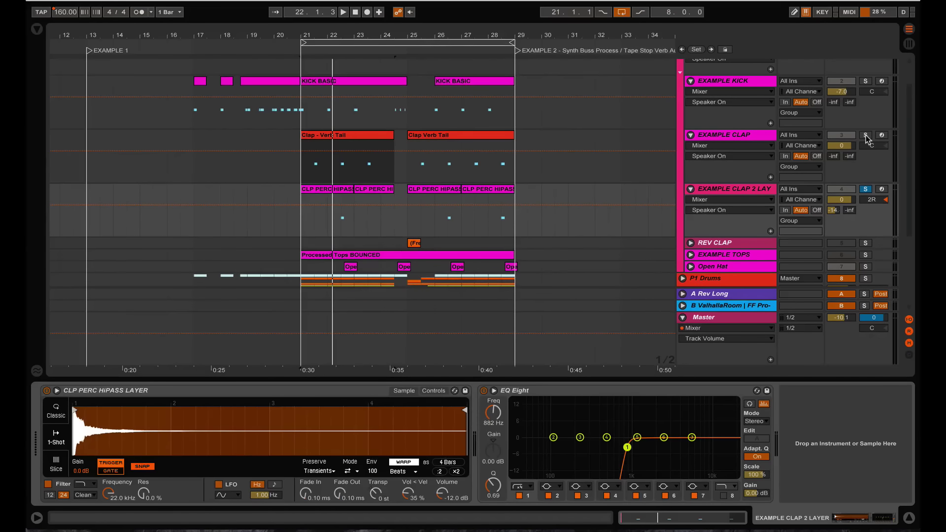
- Solo EXAMPLE CLAP together with its layer track, play both, and clear both solos
click(866, 135)
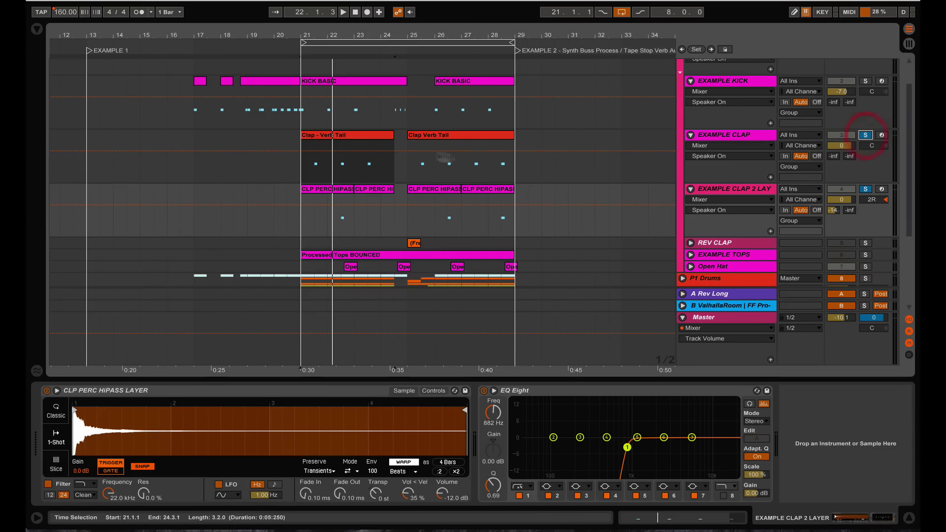
key(space)
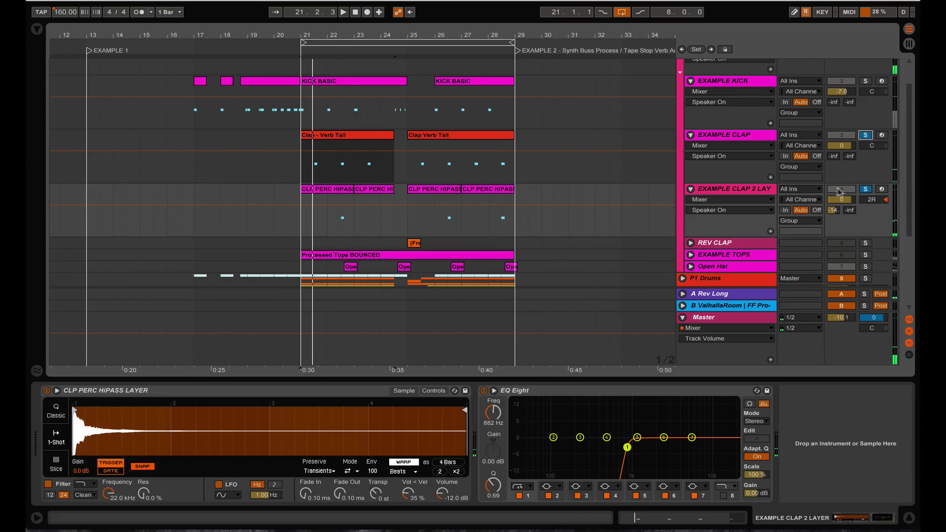
click(865, 190)
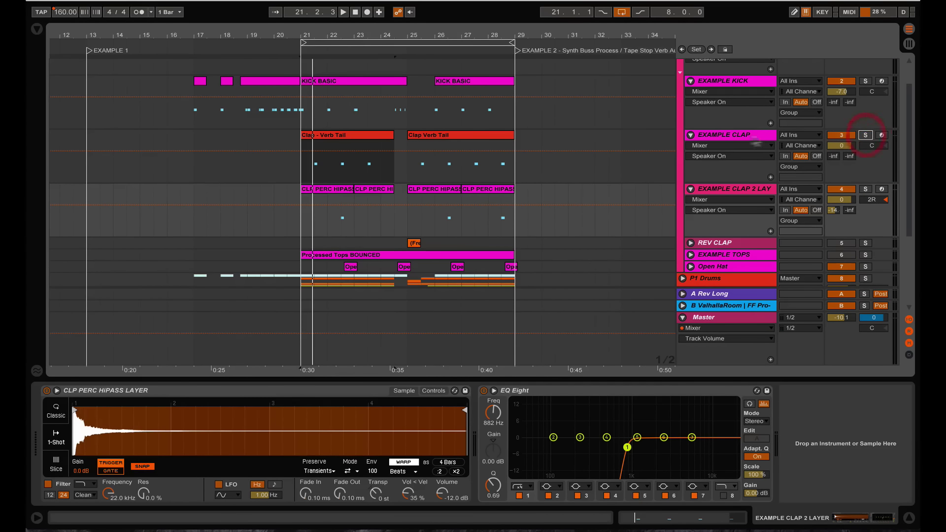
- Fold the EXAMPLE CLAP 2 LAYER track and unfold REV CLAP, keeping EXAMPLE CLAP unfolded
click(691, 136)
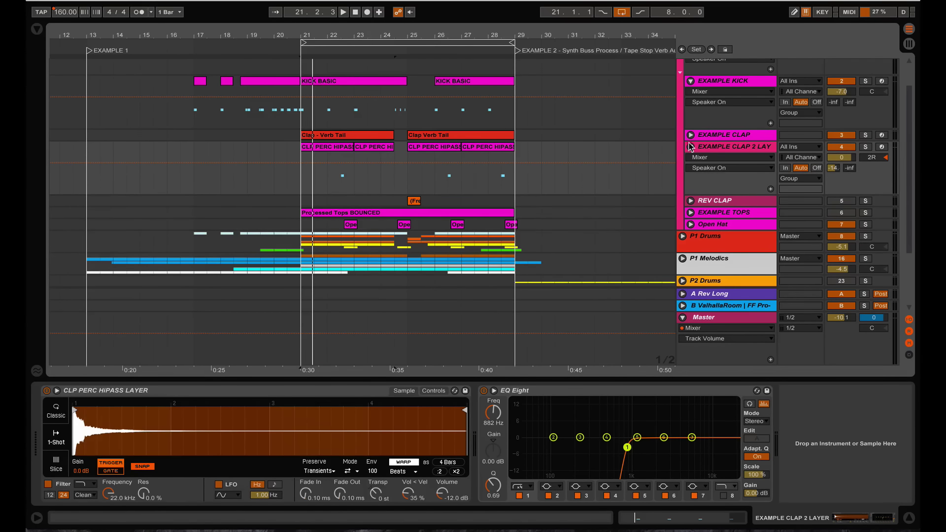
click(690, 146)
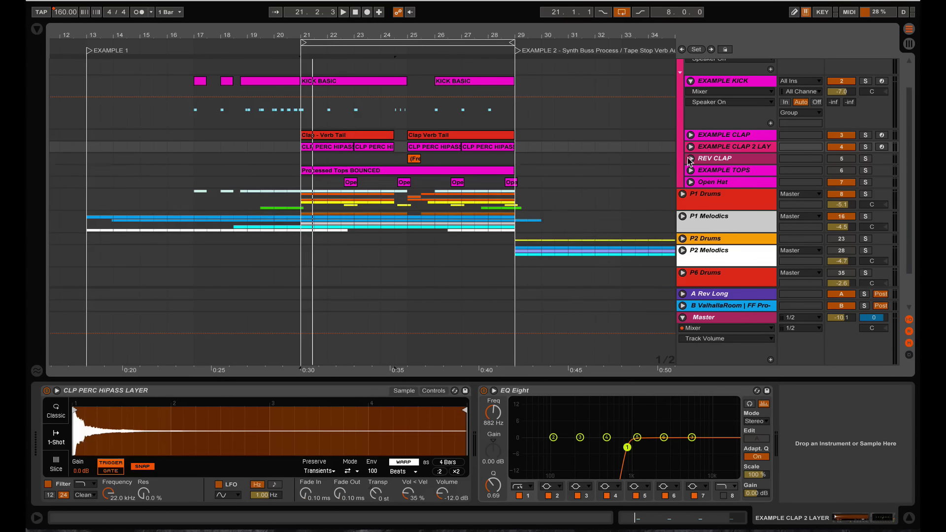
click(690, 158)
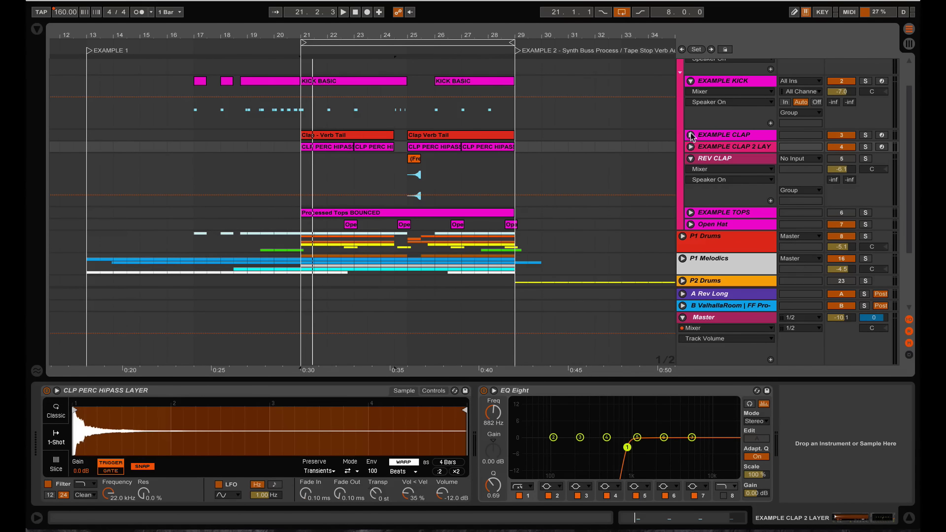
click(691, 136)
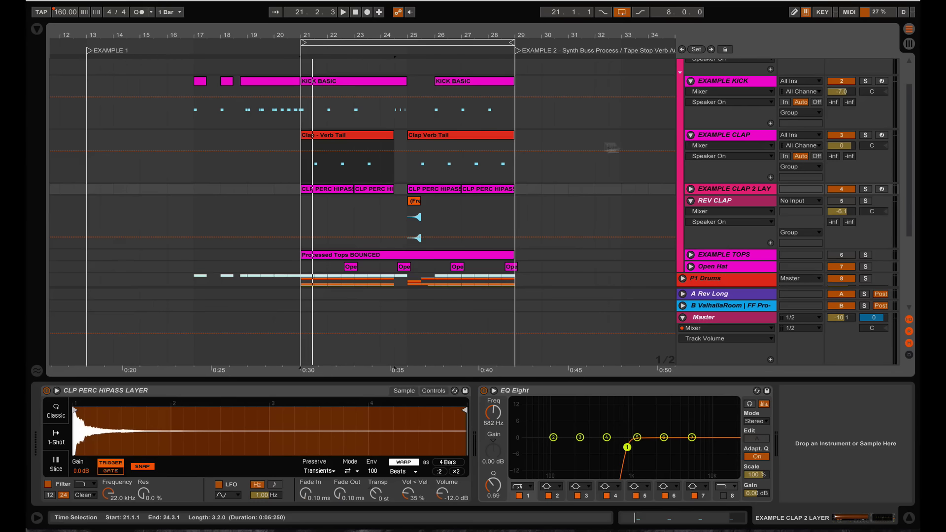
- Solo EXAMPLE CLAP and play its Clap Verb Tail clip from bar 25
click(458, 135)
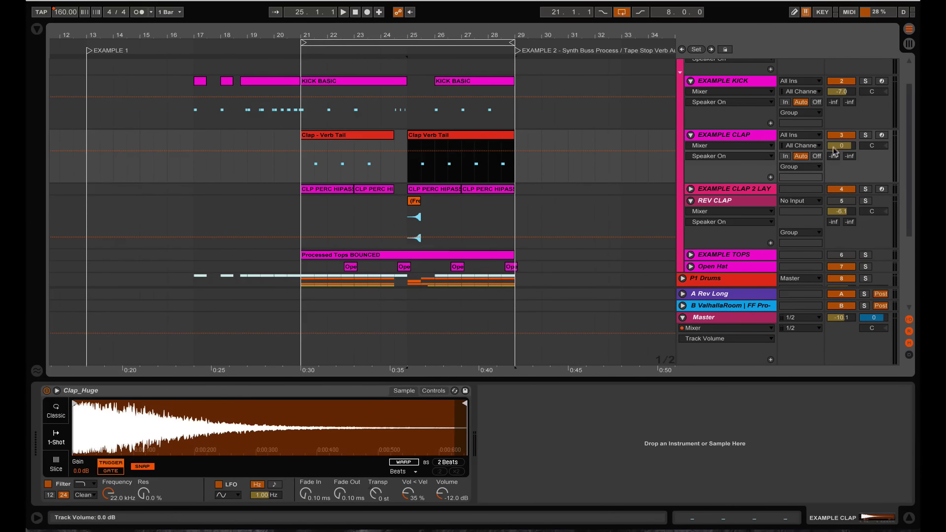
click(866, 135)
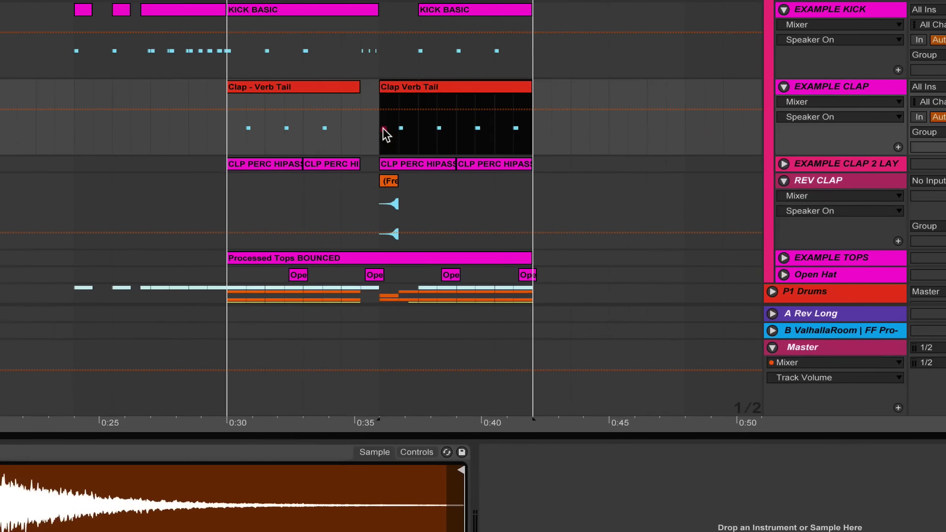
click(382, 129)
key(space)
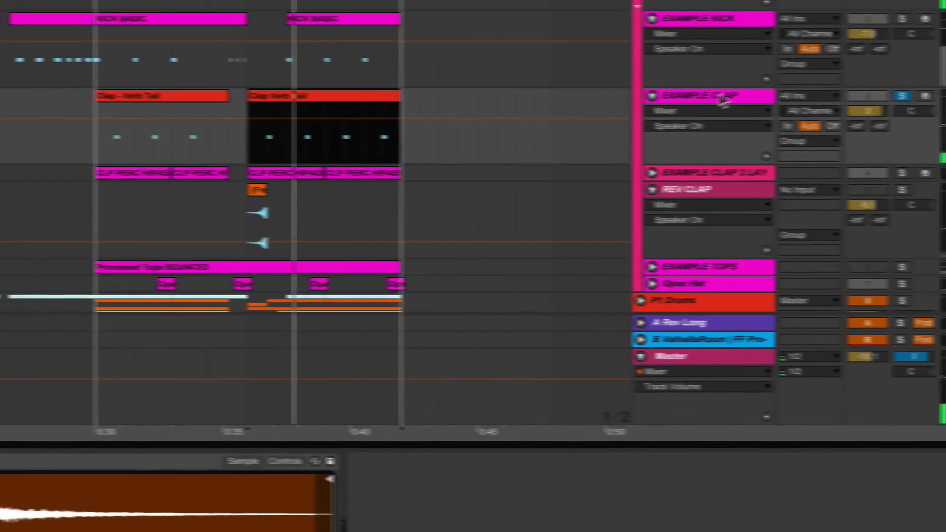
- Freeze the EXAMPLE CLAP track and copy its Clap Verb Tail clip onto the REV CLAP track at bar 26
right_click(852, 87)
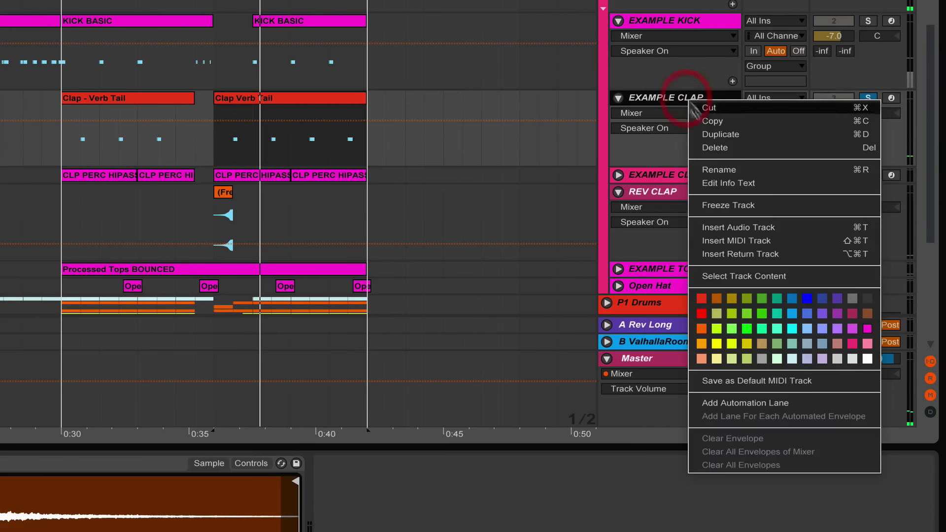
click(714, 205)
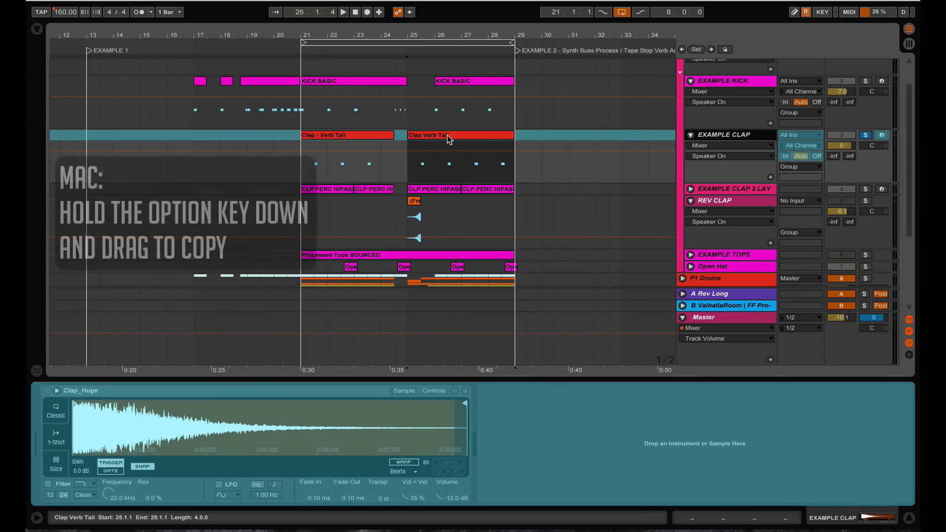
drag(448, 140, 413, 191)
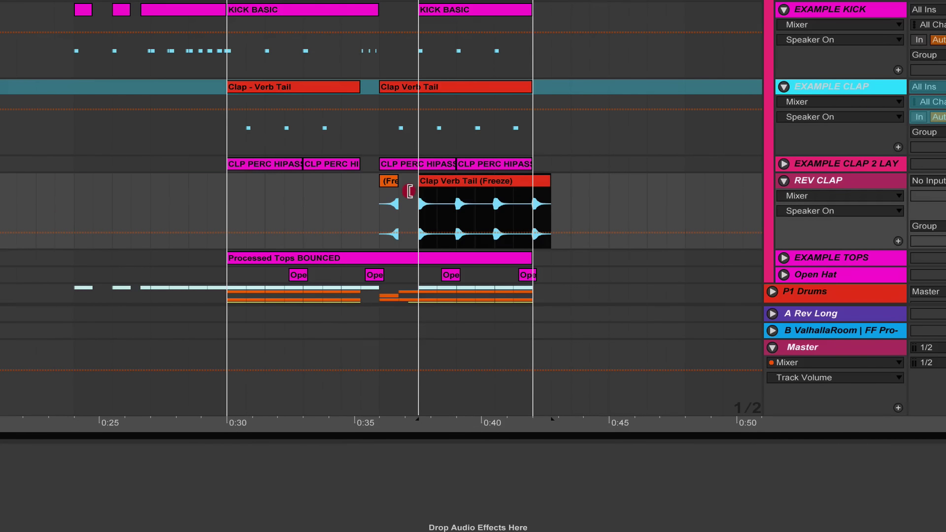
- Reverse the Clap Verb Tail (Freeze) clip at bar 26 on REV CLAP and trim it to a half-bar hit spanning 26.3.1 to 27.1.1
double_click(442, 186)
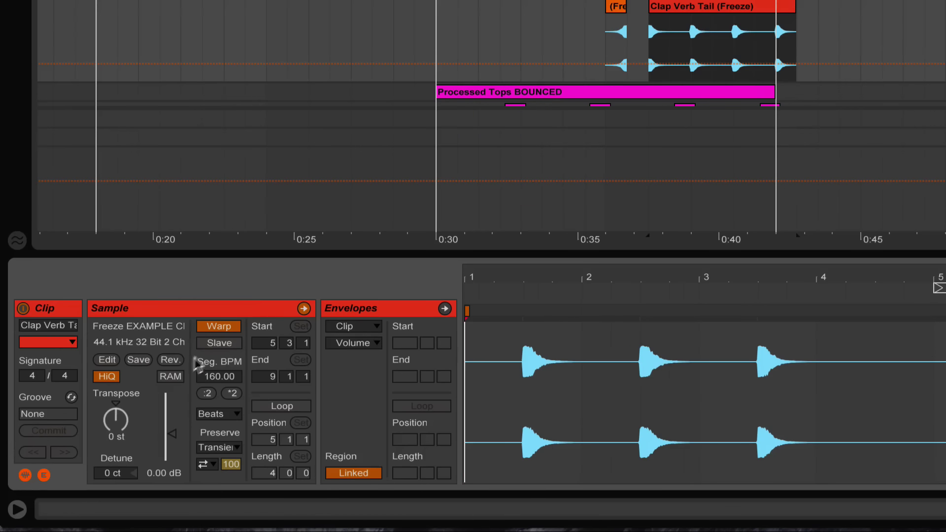
click(169, 360)
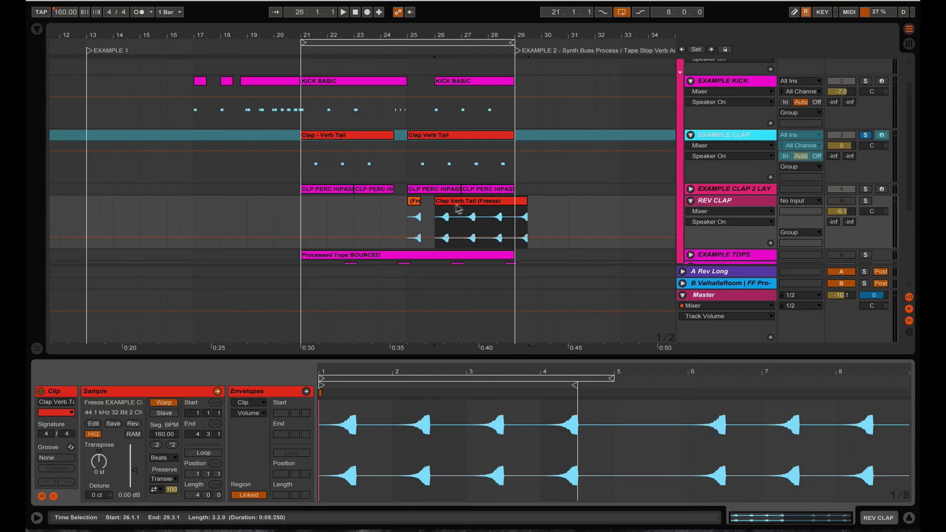
drag(526, 201, 452, 209)
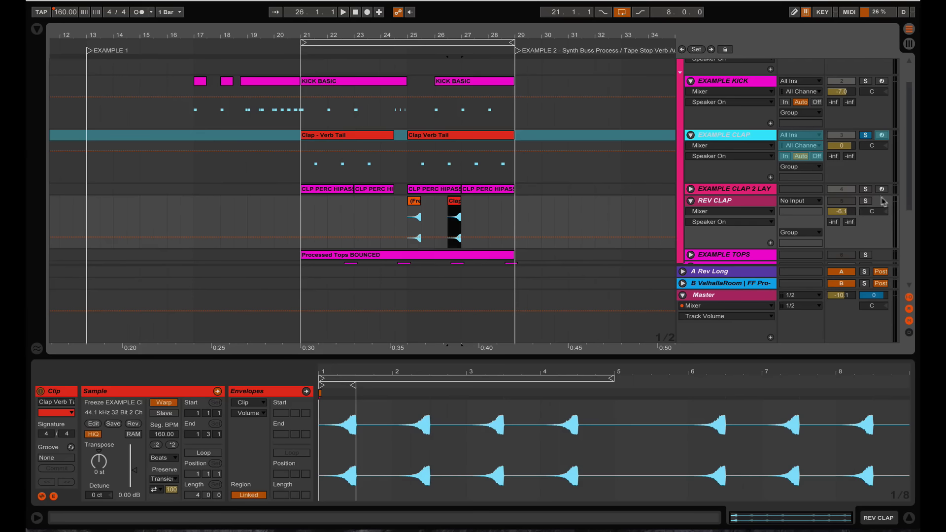
- Solo REV CLAP together with EXAMPLE CLAP and play both from bar 25
click(866, 190)
click(865, 200)
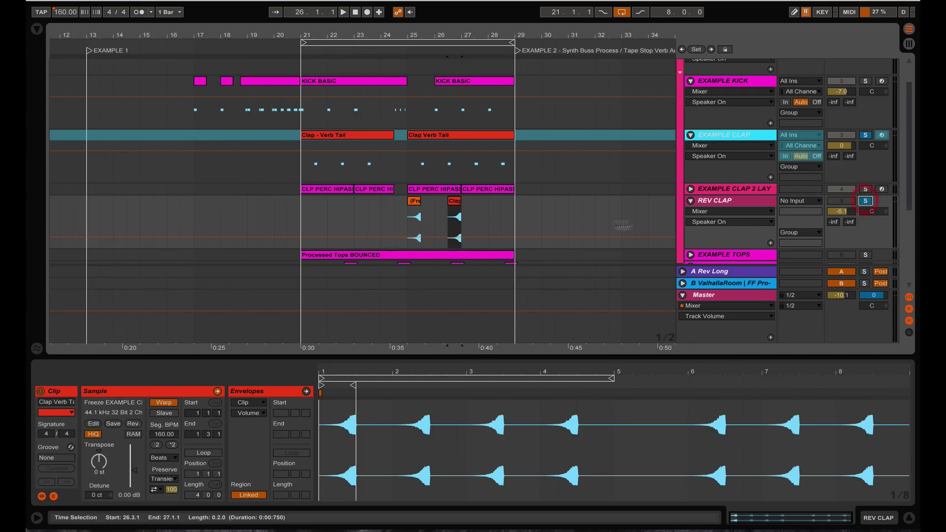
click(413, 173)
key(space)
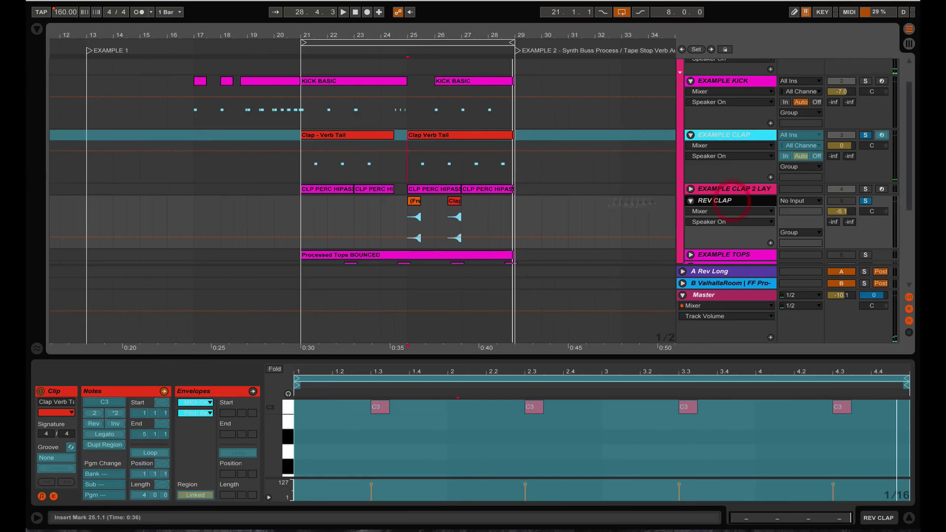
- Delete the reversed clap clip at 26.3.1 on REV CLAP and select the reversed clap at bar 25
click(454, 203)
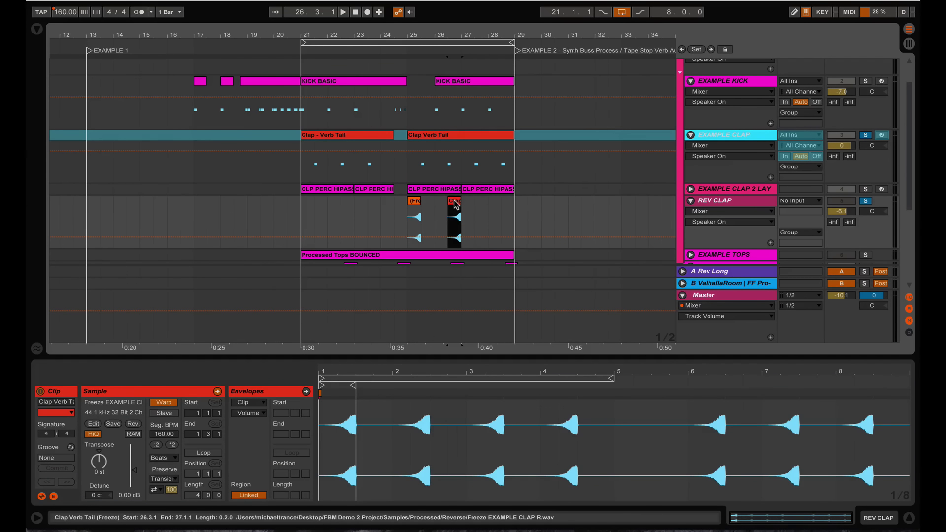
key(Delete)
click(414, 202)
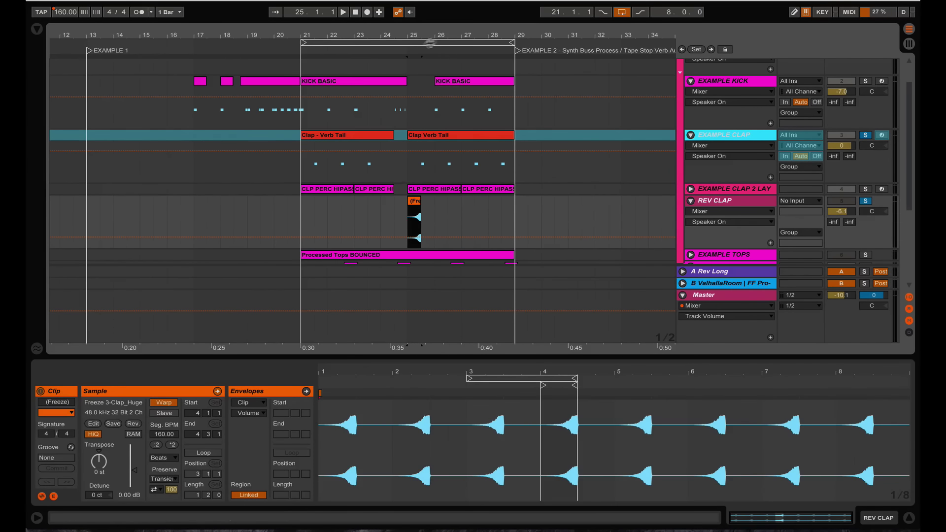
- Select the eight-bar loop from bar 21 to bar 29 and play the full drum pattern without solos
drag(419, 36, 412, 101)
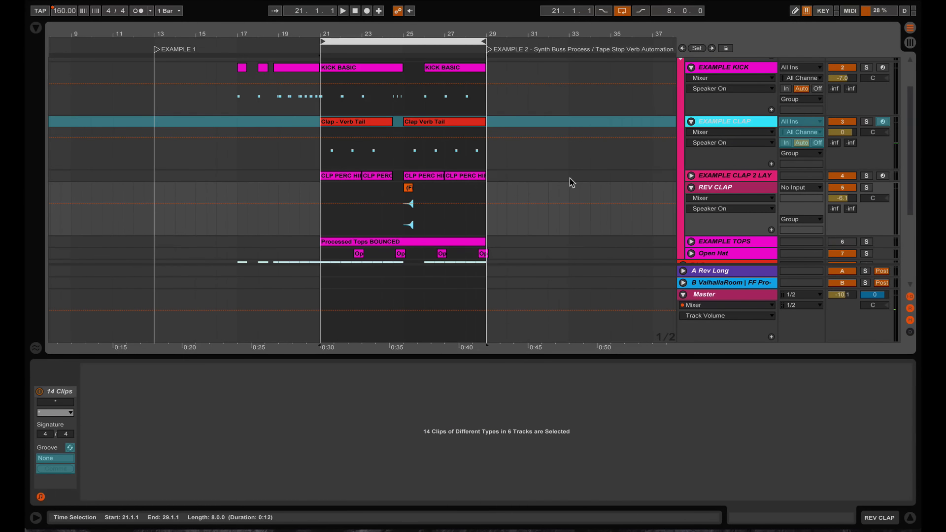
key(space)
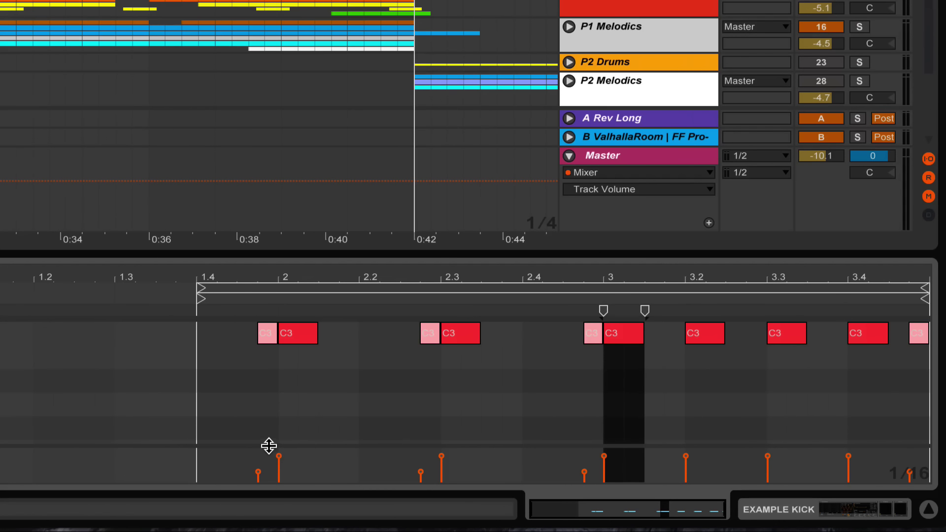
- Enlarge the velocity lane of the kick fill clip and compare the velocities of its main notes with the short notes before them
drag(268, 443, 271, 404)
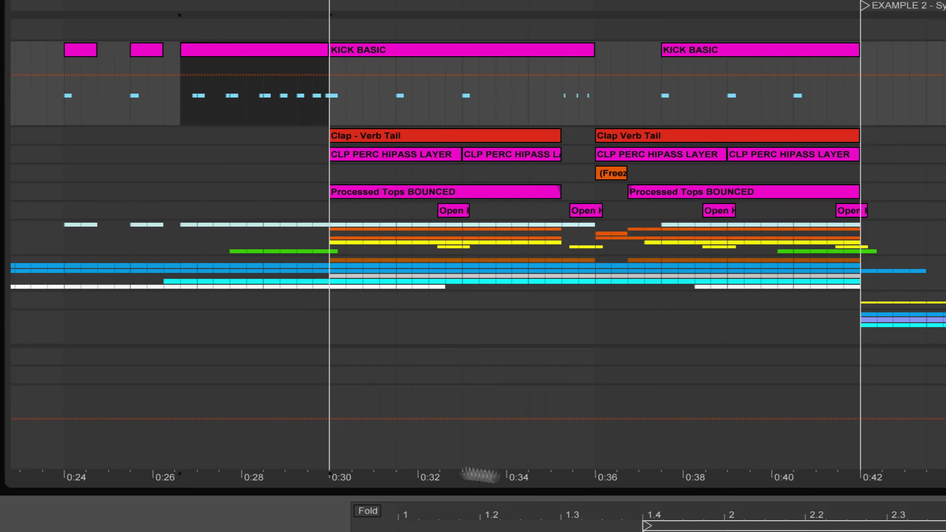
click(227, 51)
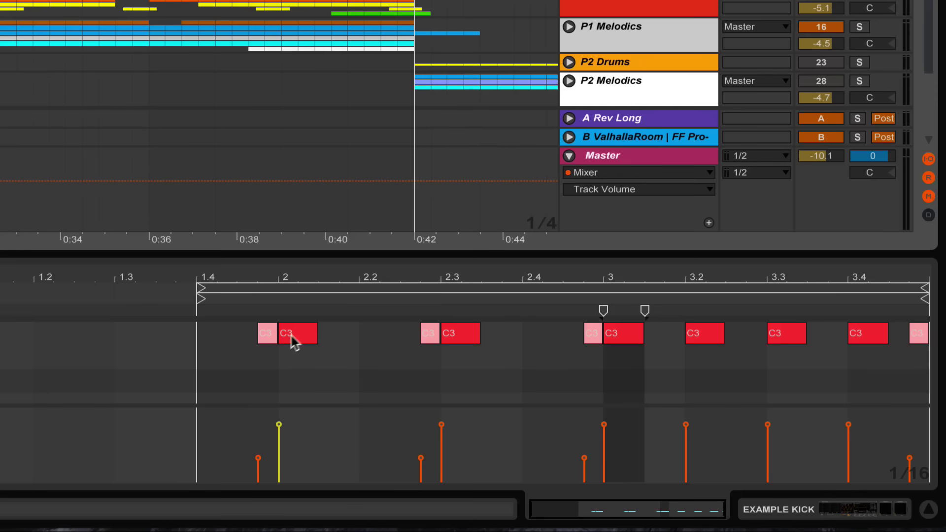
click(293, 334)
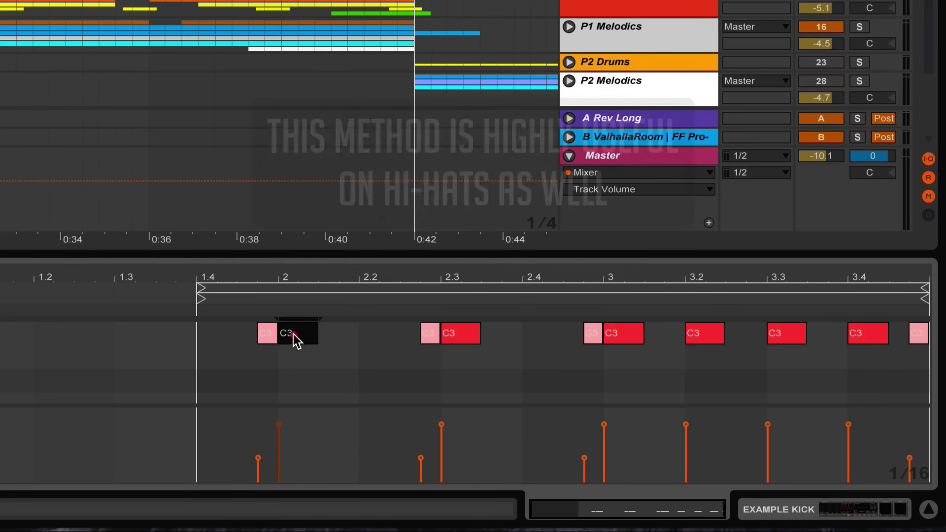
click(637, 333)
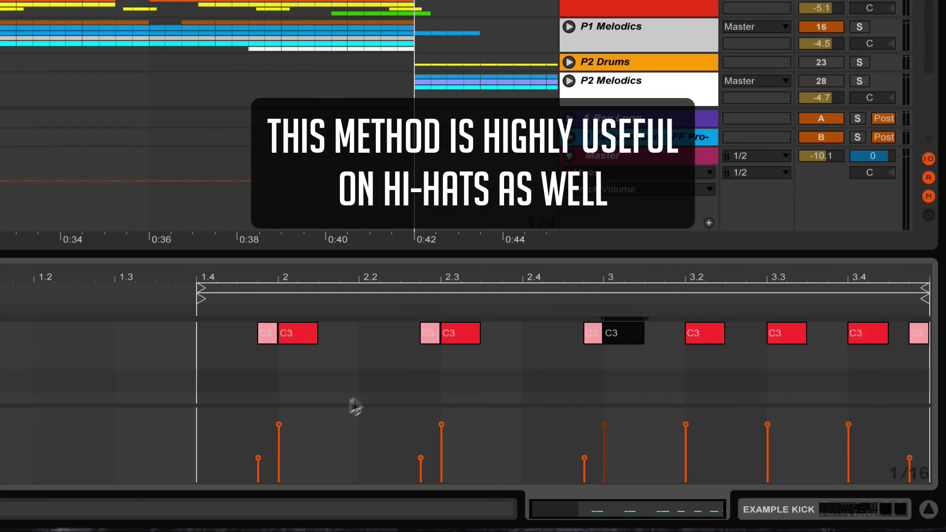
mouse_move(277, 426)
click(266, 334)
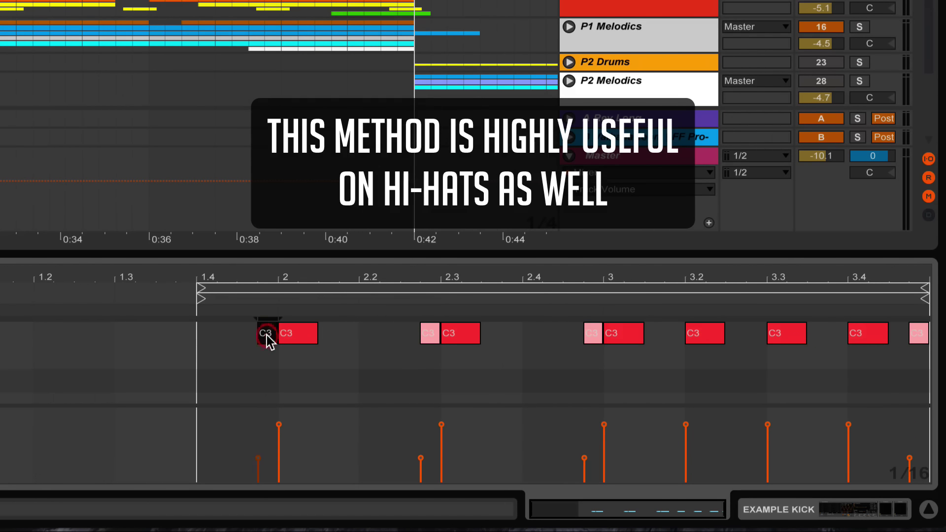
mouse_move(256, 456)
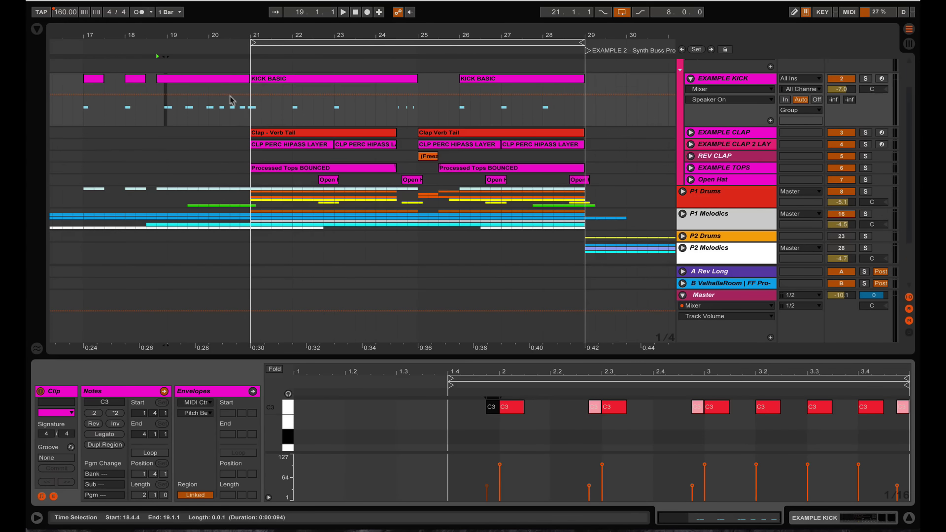
- Solo EXAMPLE KICK and play its fill clip from 18.4.1
click(214, 78)
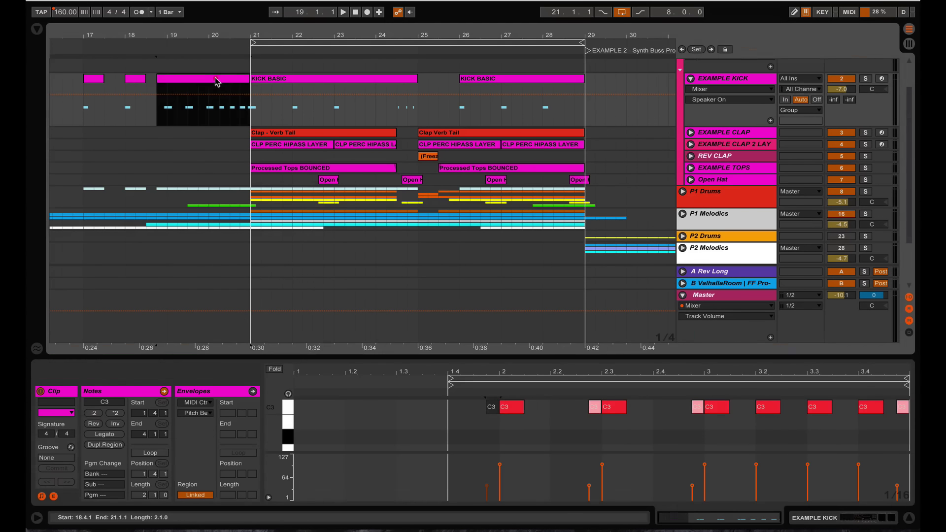
click(865, 78)
scroll(864, 96, up, 3)
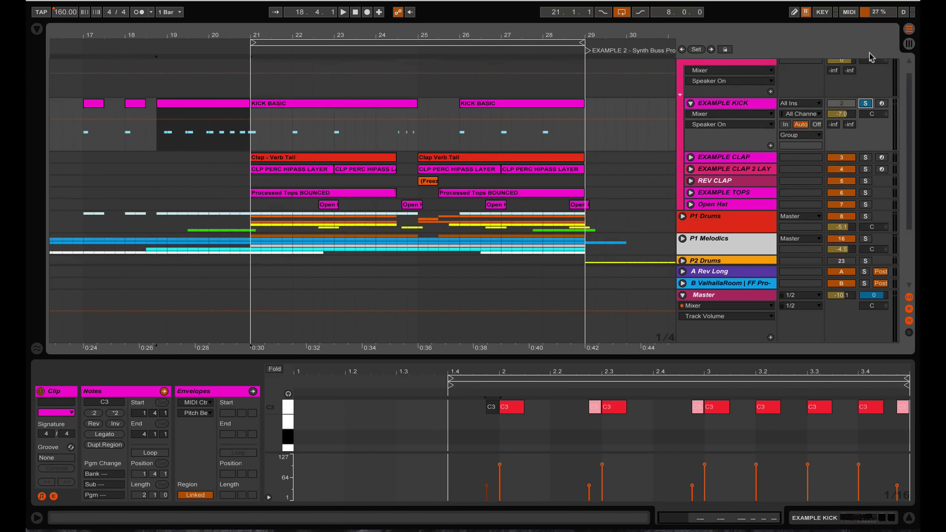
key(space)
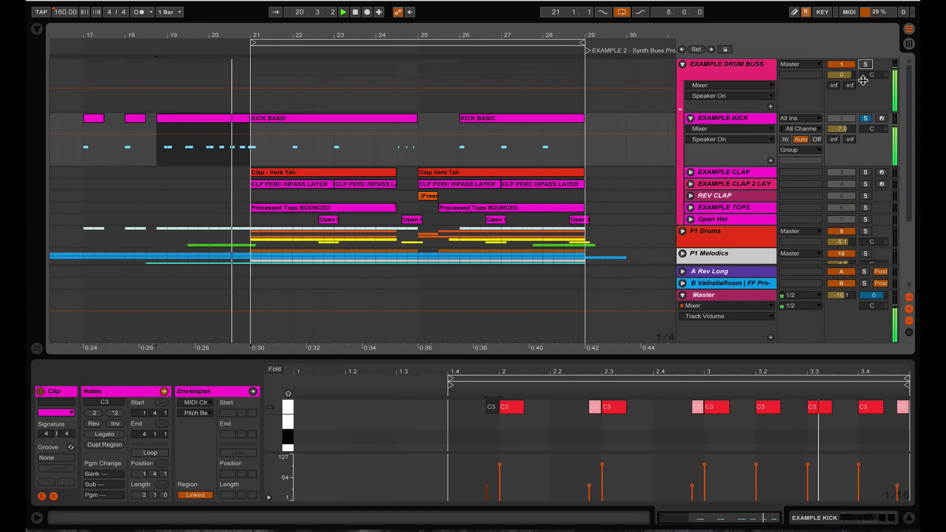
- Play the full arrangement from the EXAMPLE 1 marker at bar 13
drag(424, 42, 422, 34)
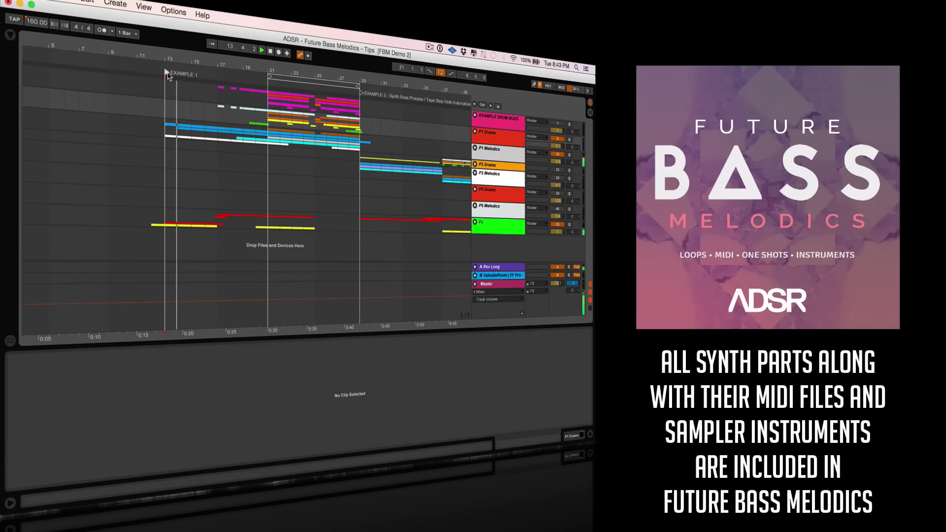
click(439, 73)
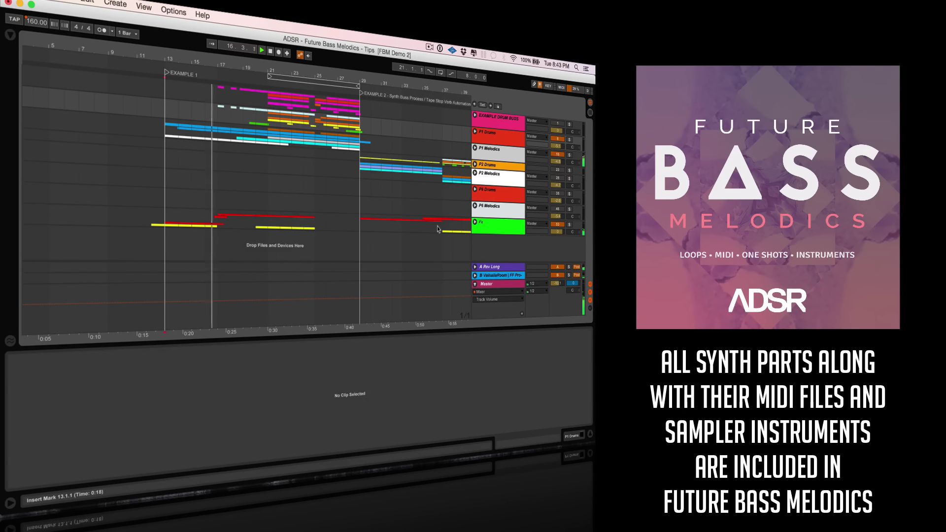